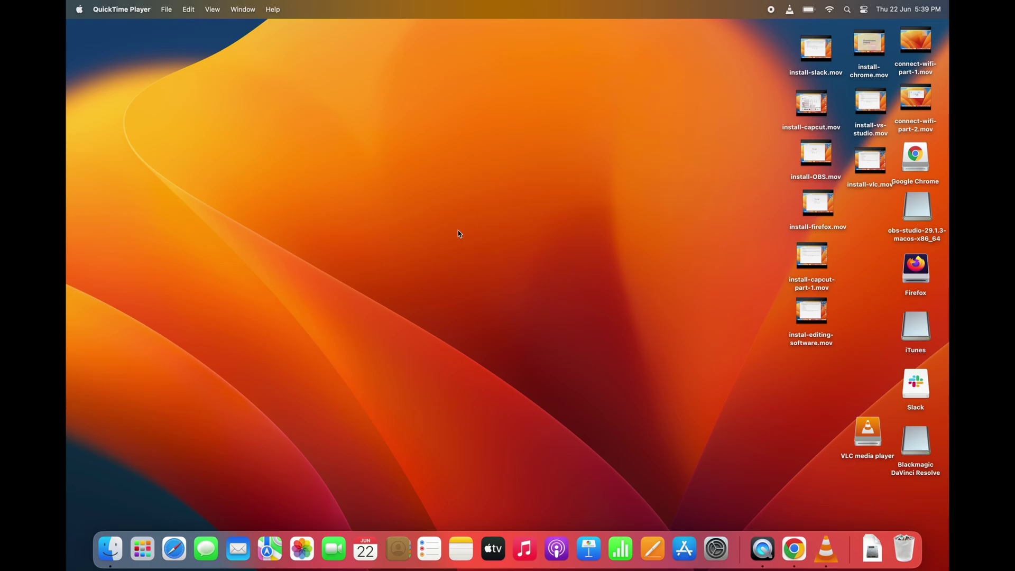
Step: Search Google for 'download iterm for mac' from a new tab
click(792, 548)
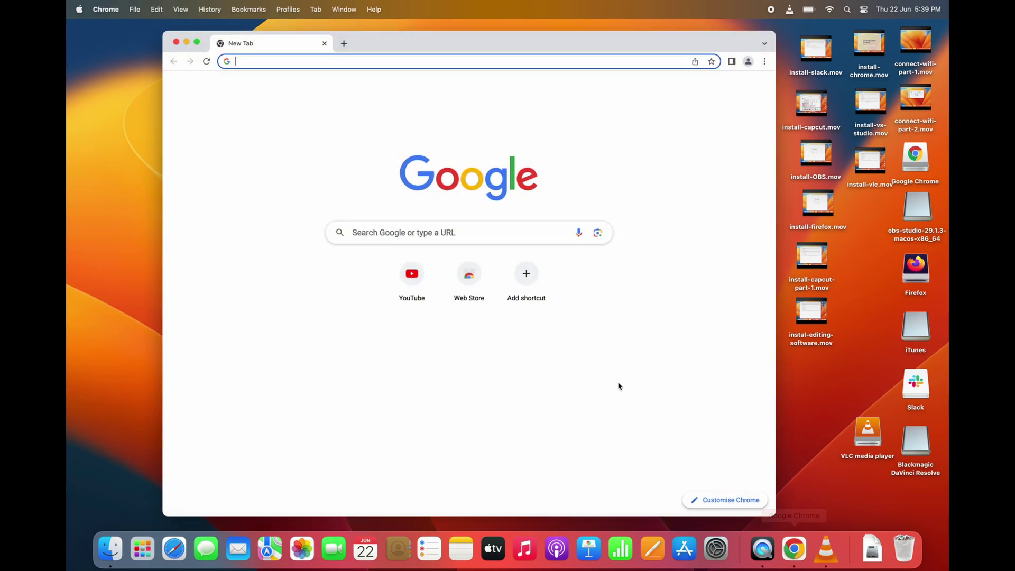
text(downlo)
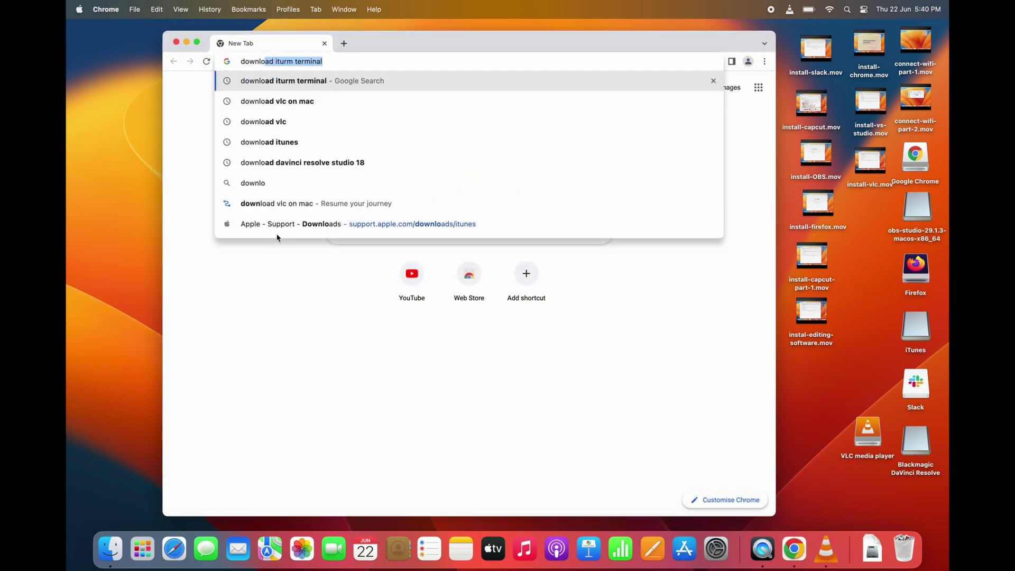
text(adit)
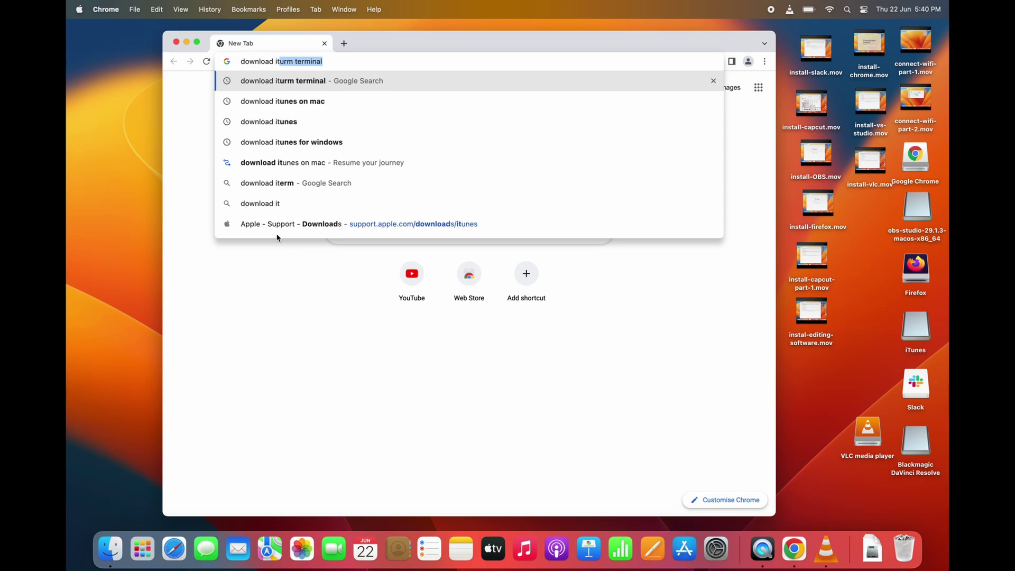
text(erm)
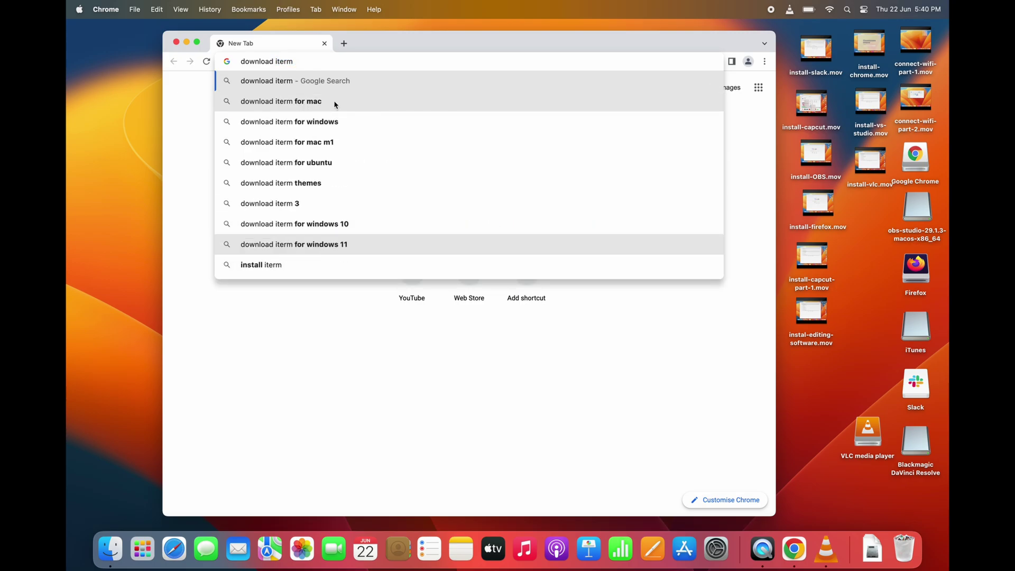
click(336, 101)
scroll(338, 259, down, 2)
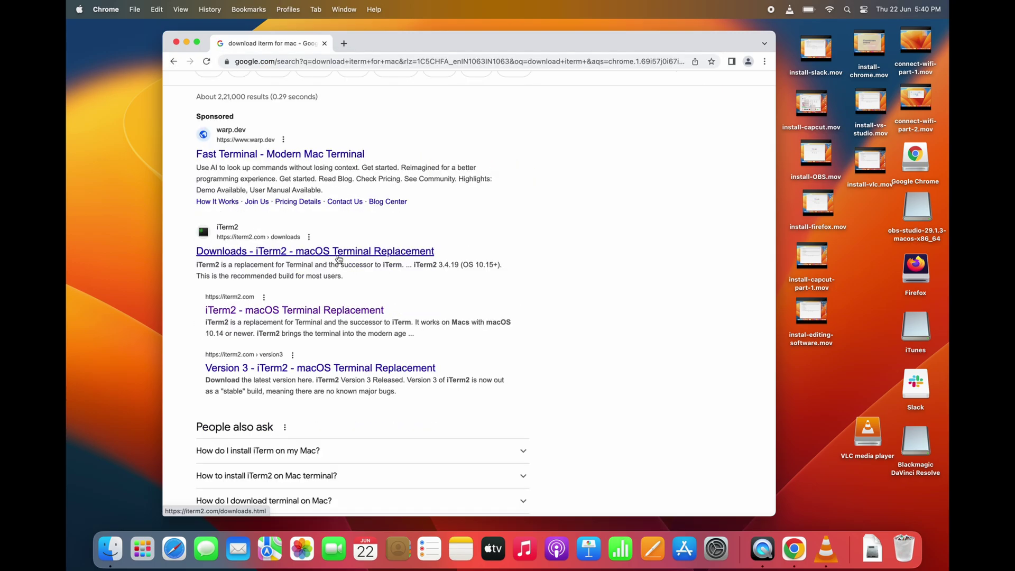
Step: Open the iTerm2 downloads page and start downloading the stable 3.4.19 zip
click(337, 258)
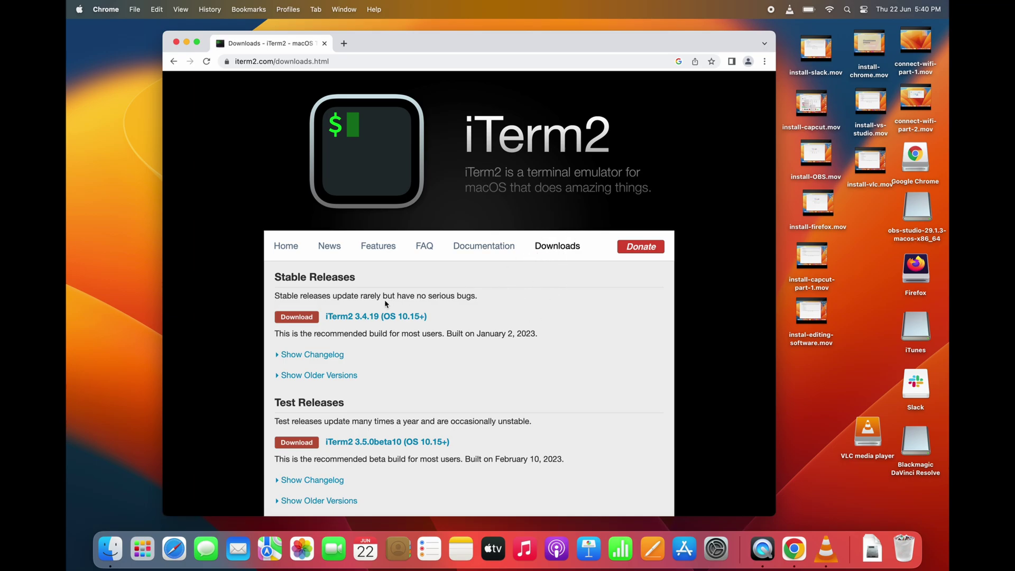
scroll(388, 297, down, 1)
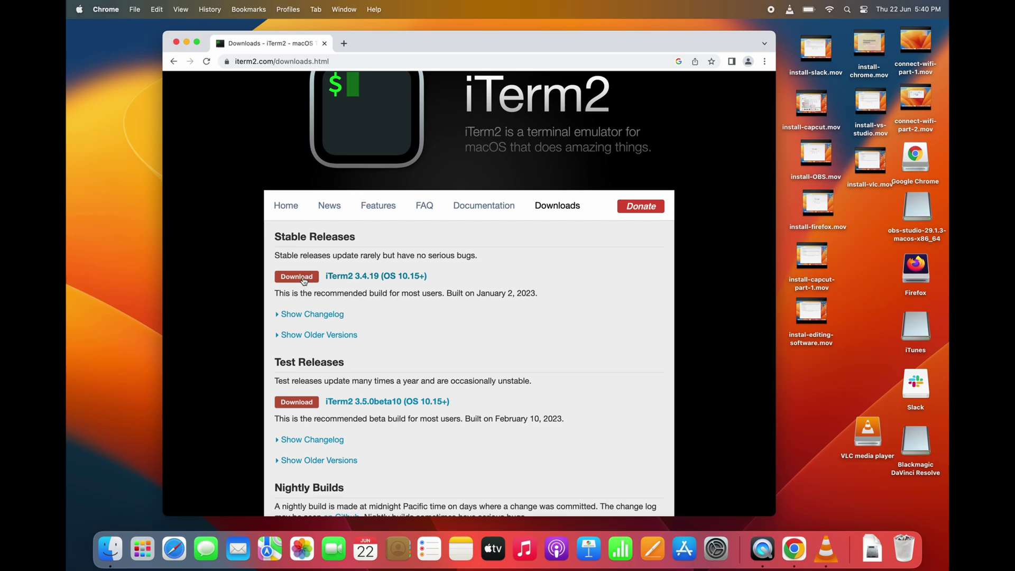
click(324, 276)
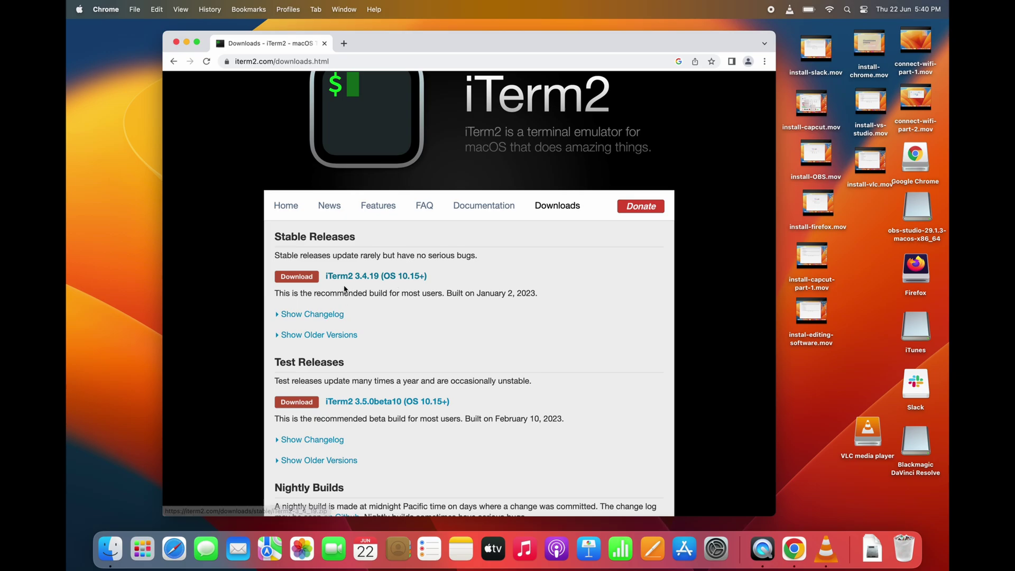
click(291, 277)
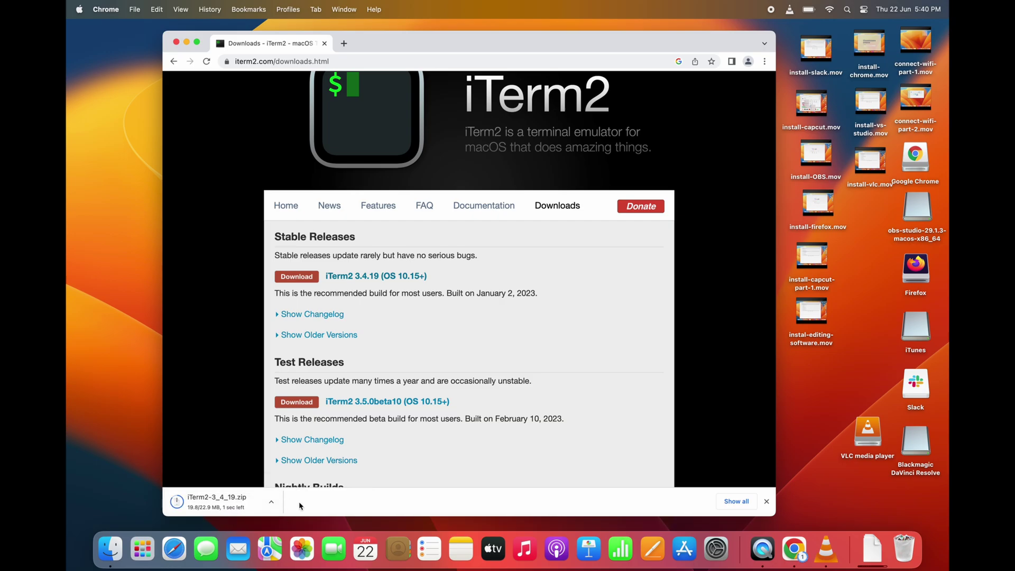
Step: Reveal the downloaded iTerm2-3_4_19.zip in Finder and select it
click(270, 501)
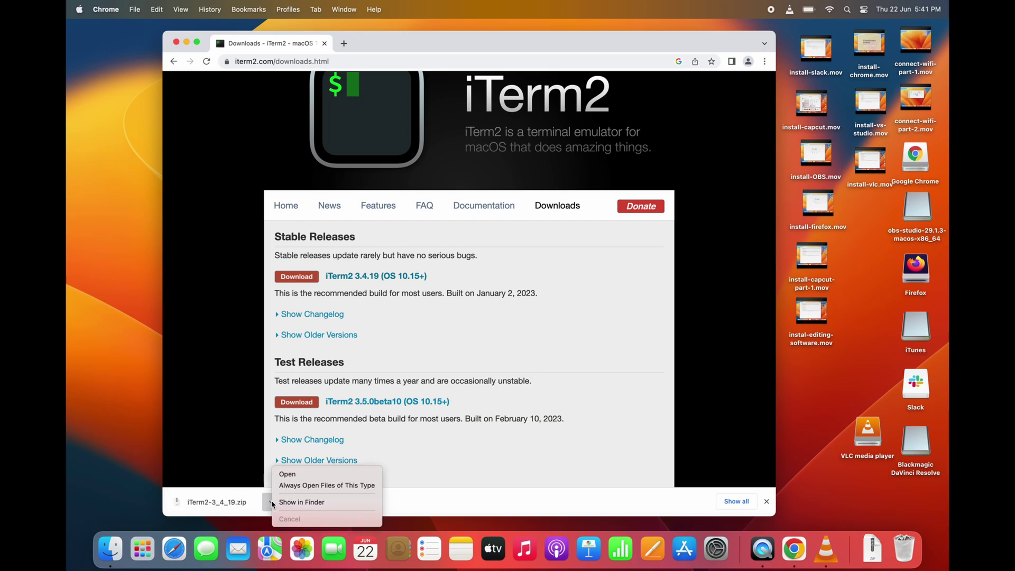
click(306, 502)
click(579, 363)
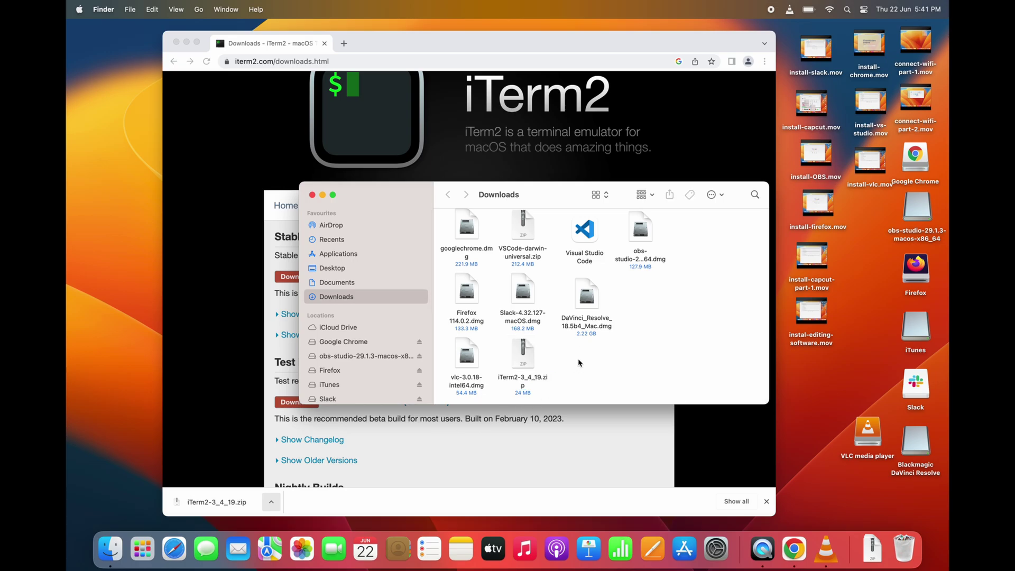
click(529, 354)
Step: Unzip iTerm2-3_4_19.zip with Open so the iTerm app appears in Downloads
right_click(529, 350)
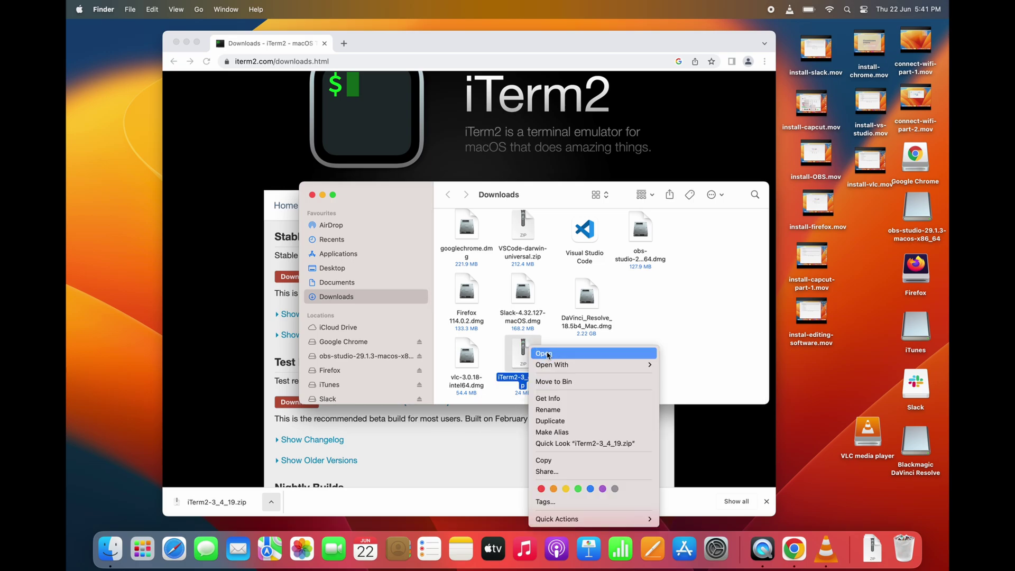
click(547, 354)
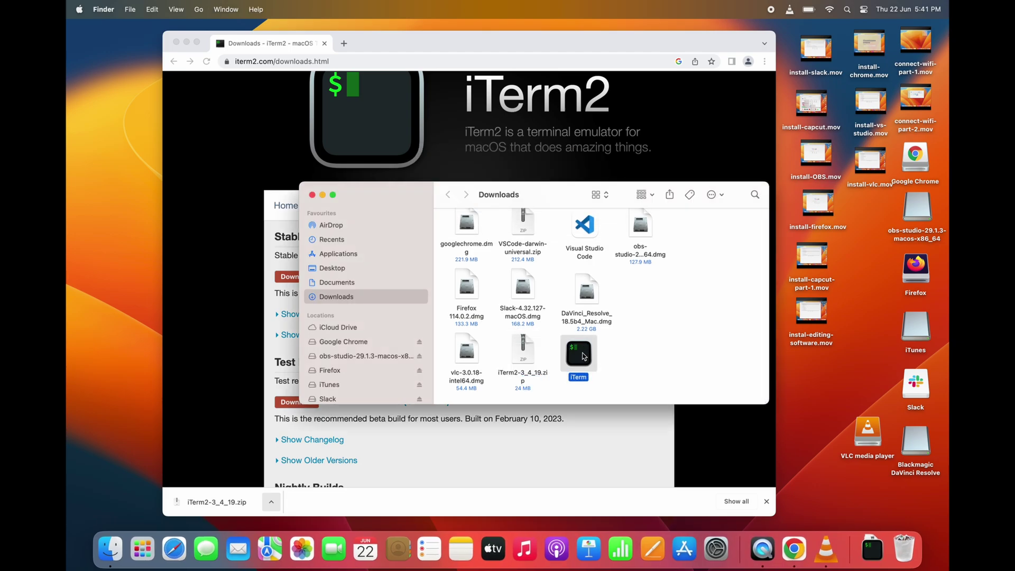
right_click(579, 356)
Step: Launch iTerm without moving it; install command line tools, accepting the licence, on battery
click(596, 313)
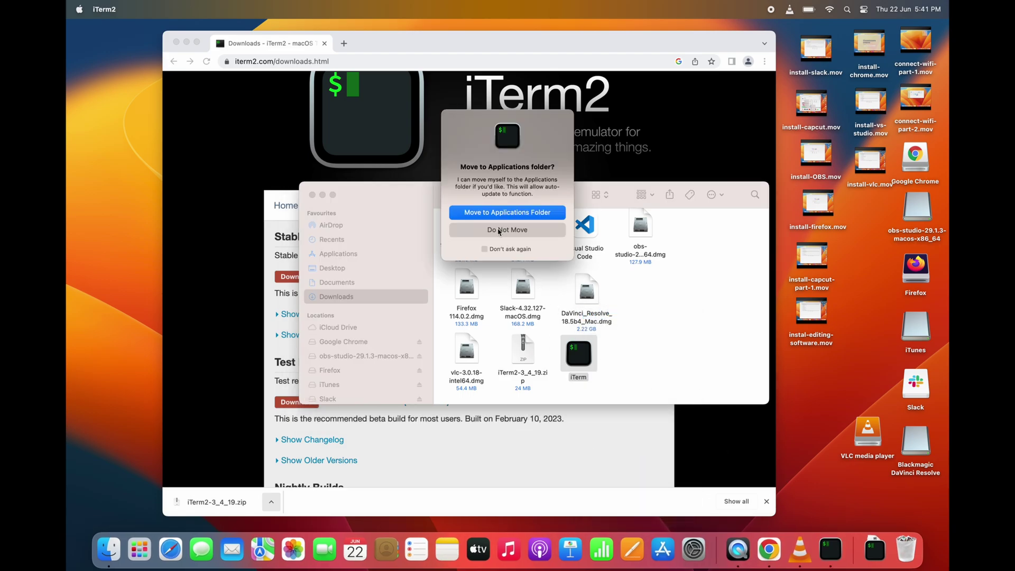
click(499, 230)
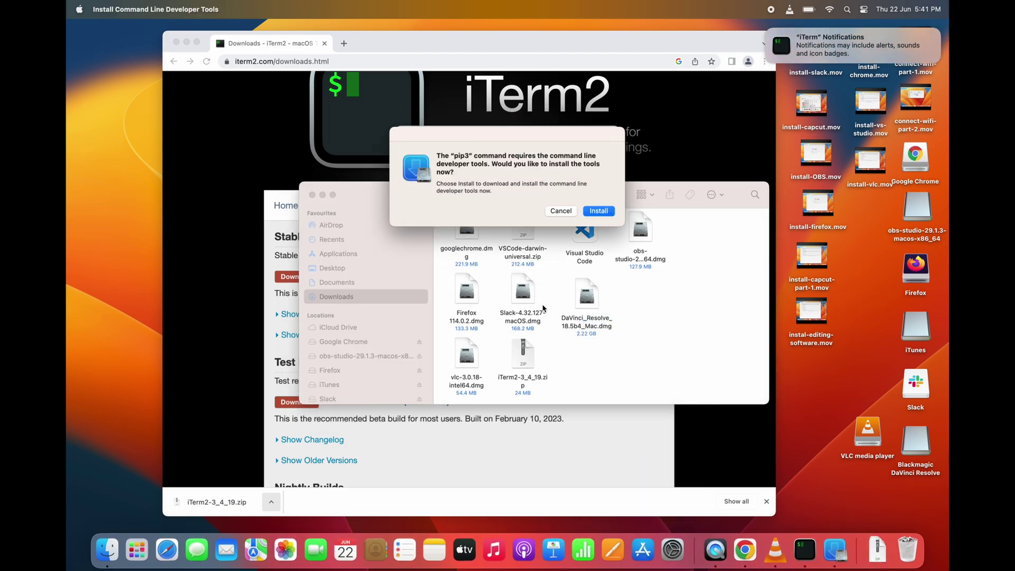
click(599, 211)
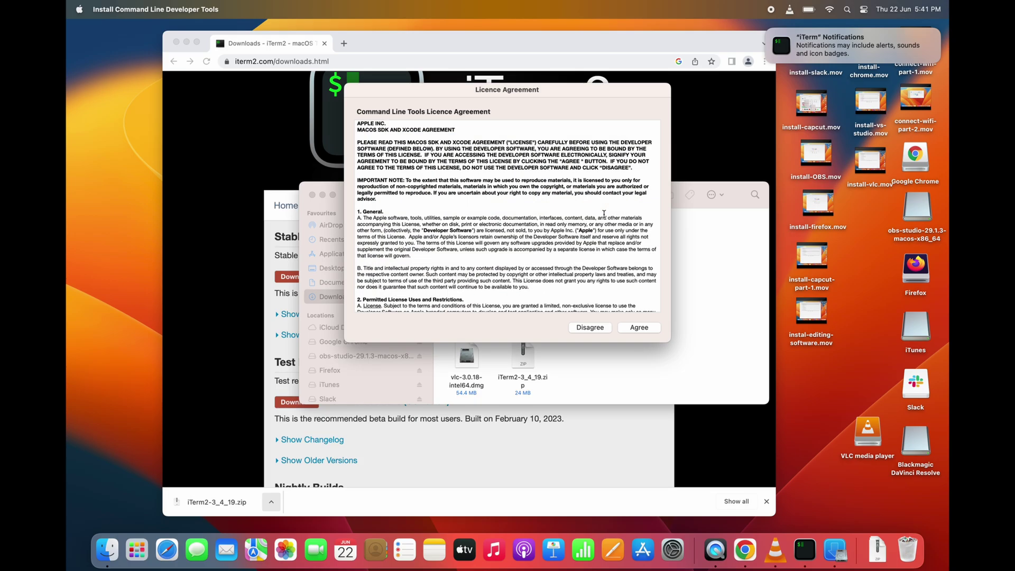
scroll(465, 271, down, 10)
scroll(465, 270, down, 10)
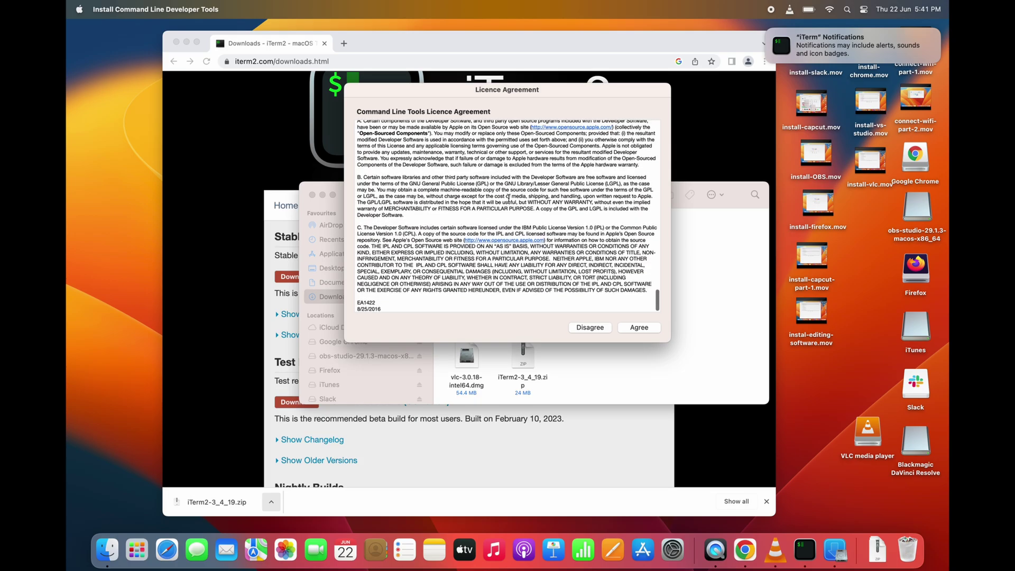
click(639, 328)
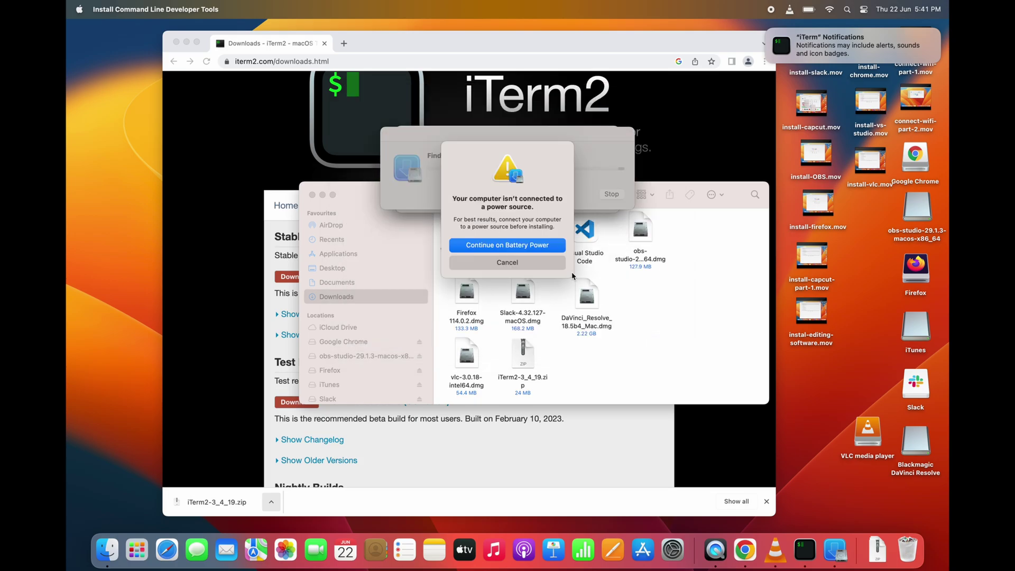
click(526, 246)
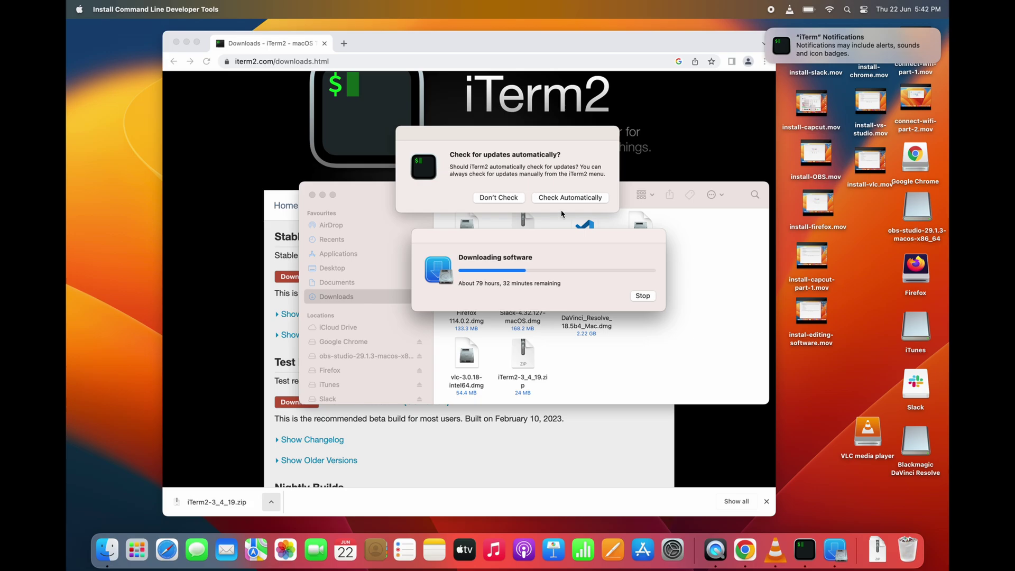
Step: Dismiss the automatic-update prompt, centre the terminal window, and enter a fresh zsh prompt line
click(569, 198)
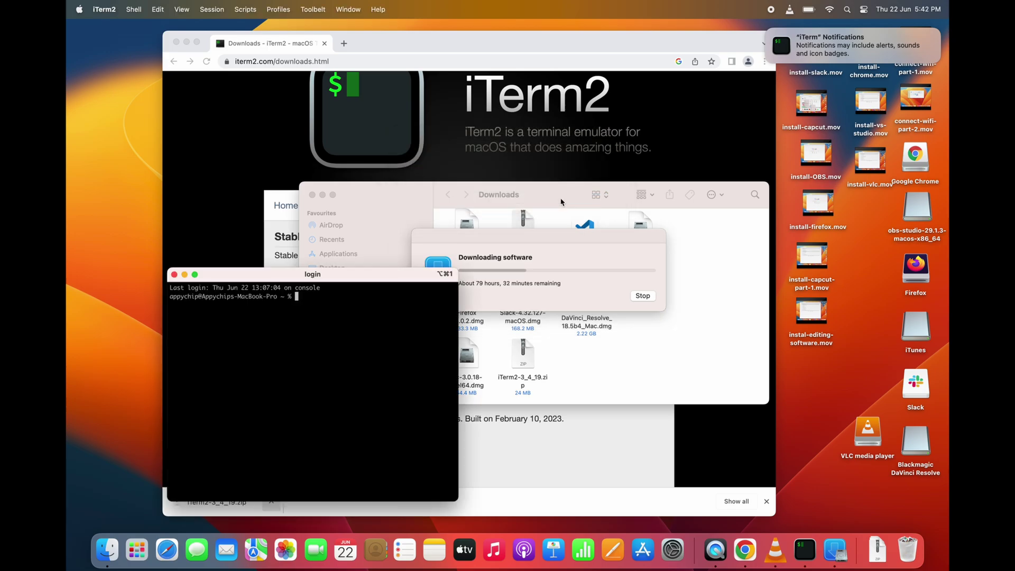
drag(400, 274, 644, 190)
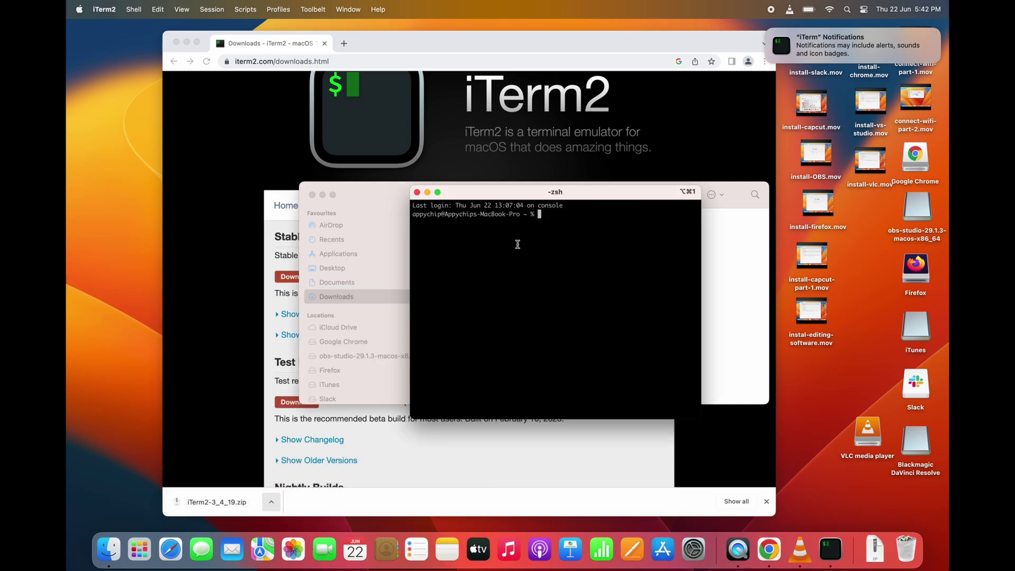
key(Return)
key(Return)
key(Return)
key(Return)
key(Return)
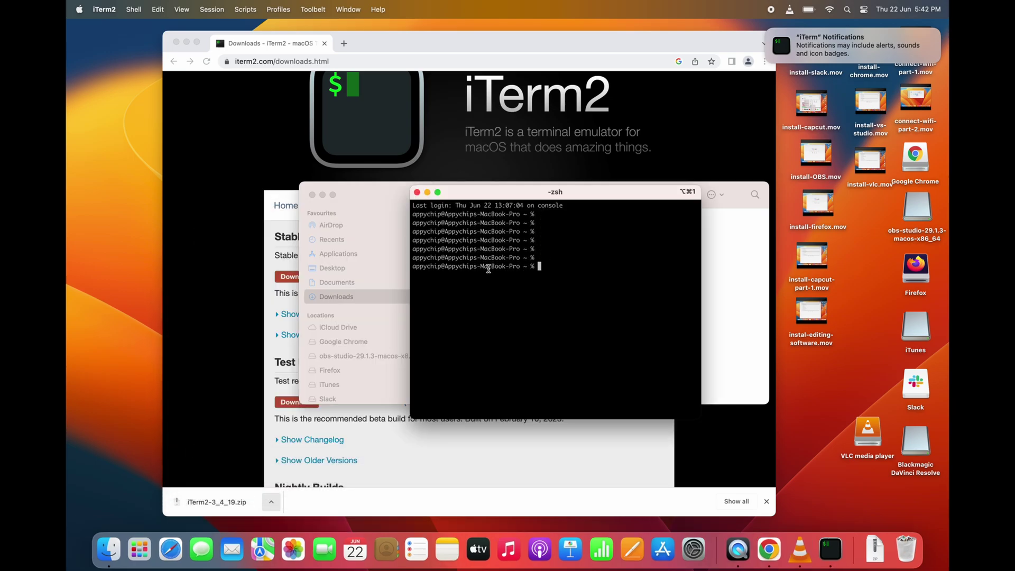